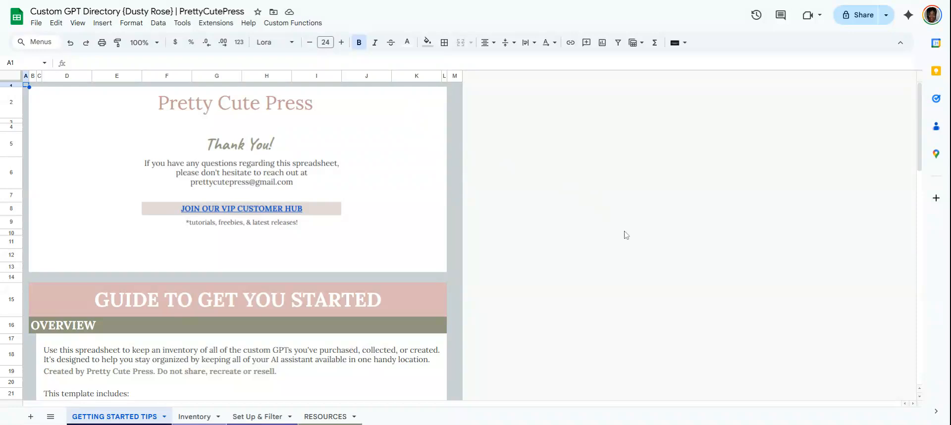
Read through the Getting Started Tips sheet's overview and written instructions.
scroll(242, 294, down, 2)
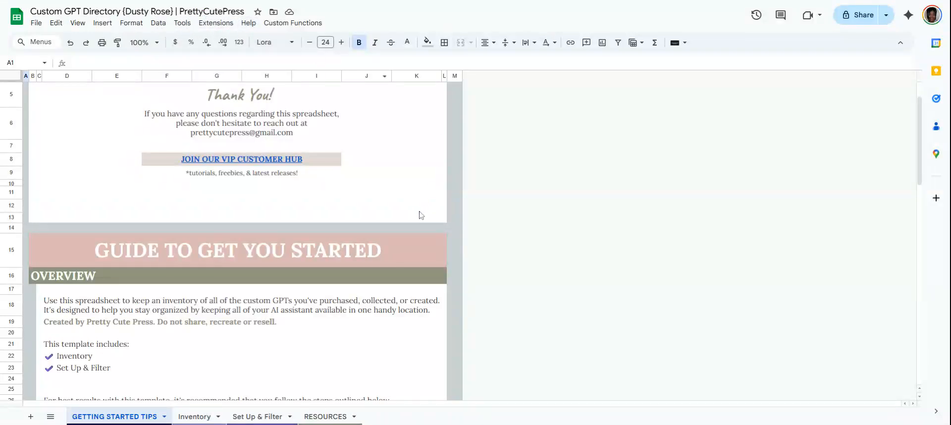
scroll(258, 240, down, 2)
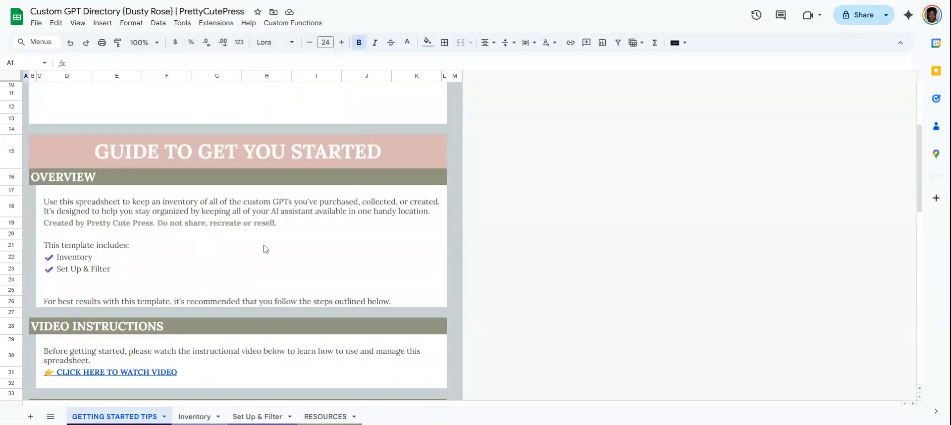
scroll(249, 176, up, 3)
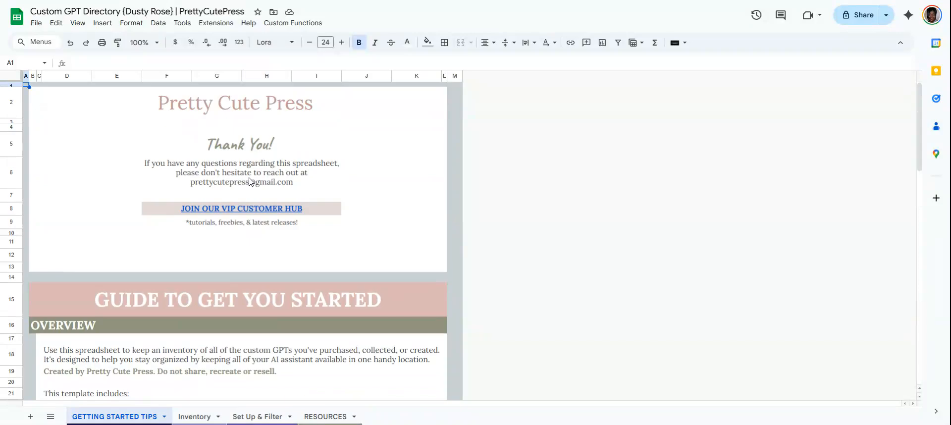
scroll(250, 182, down, 4)
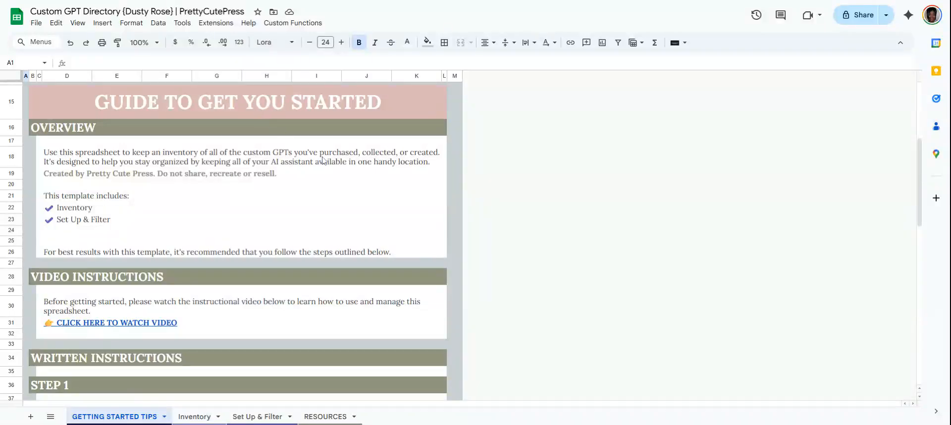
scroll(322, 158, down, 3)
scroll(323, 158, up, 1)
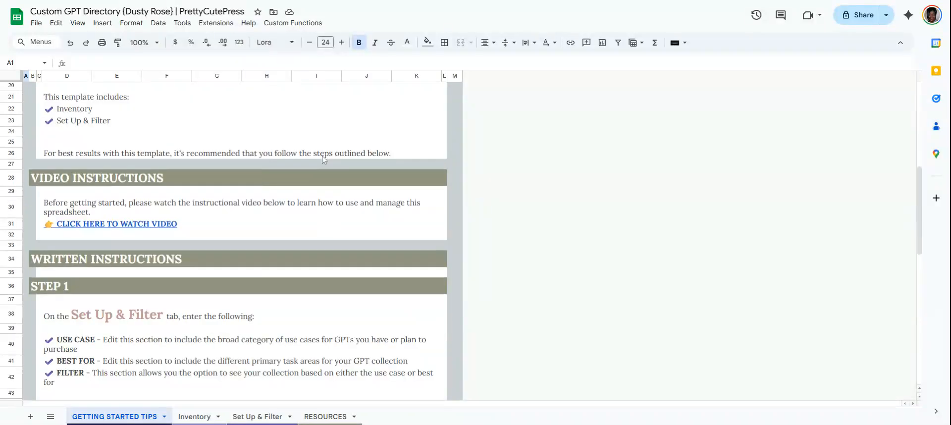
scroll(323, 158, up, 1)
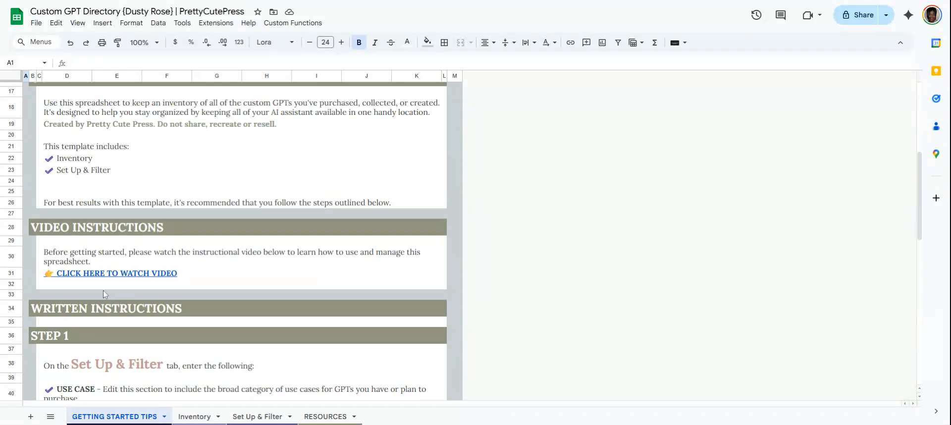
mouse_move(150, 279)
scroll(248, 191, down, 1)
scroll(249, 191, up, 5)
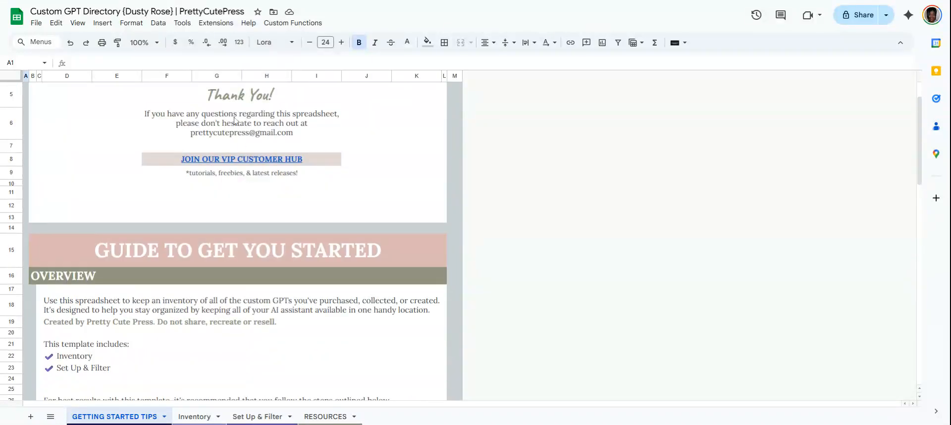
scroll(258, 347, down, 4)
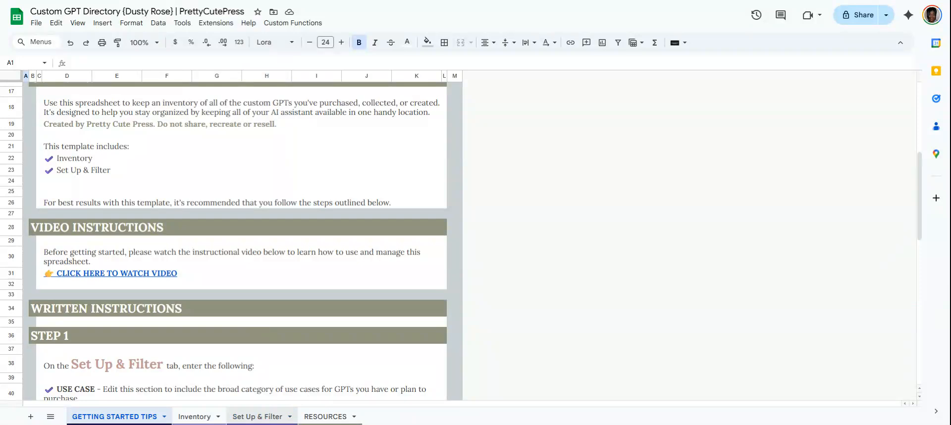
Open the Set Up & Filter sheet and examine its Use Case and Best For category lists.
click(261, 418)
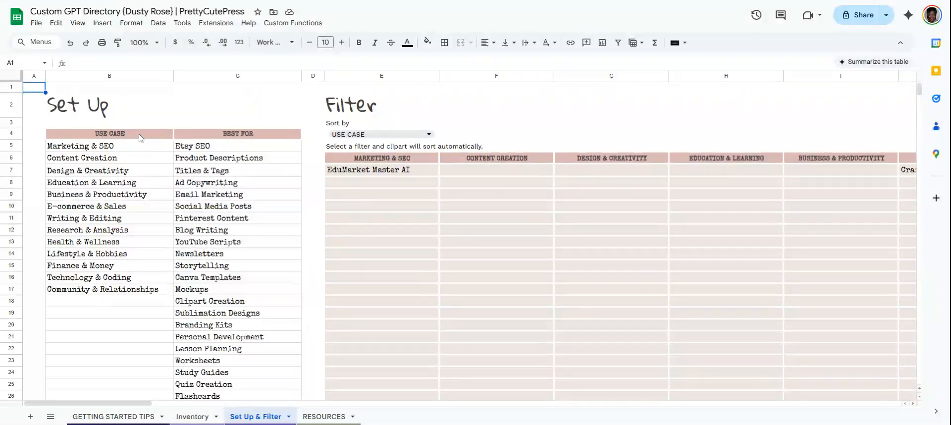
click(100, 150)
click(103, 163)
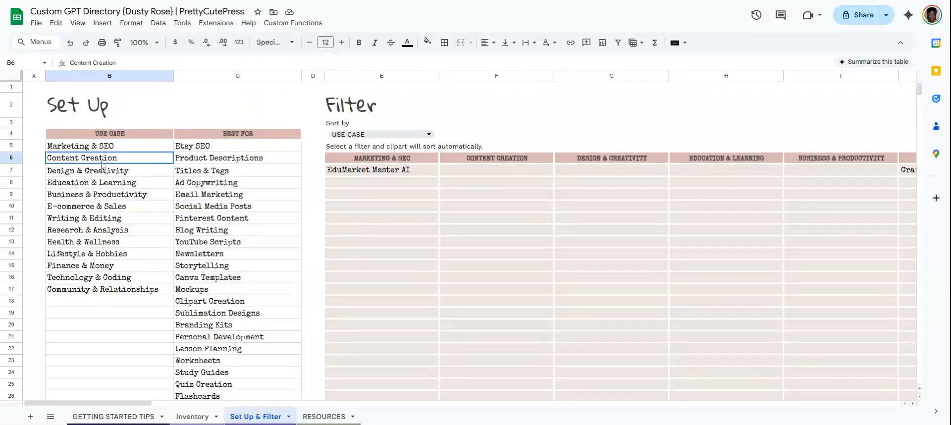
scroll(123, 293, down, 2)
scroll(125, 223, up, 2)
click(250, 139)
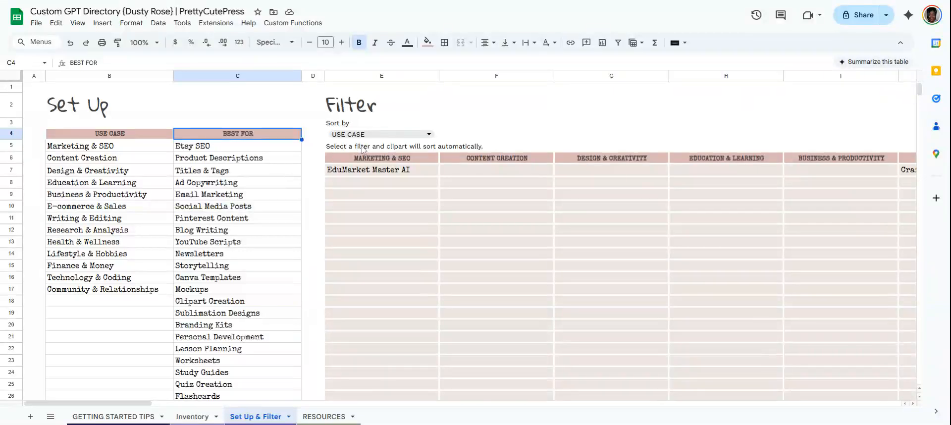
Set the Filter's Sort by option to BEST FOR.
click(431, 134)
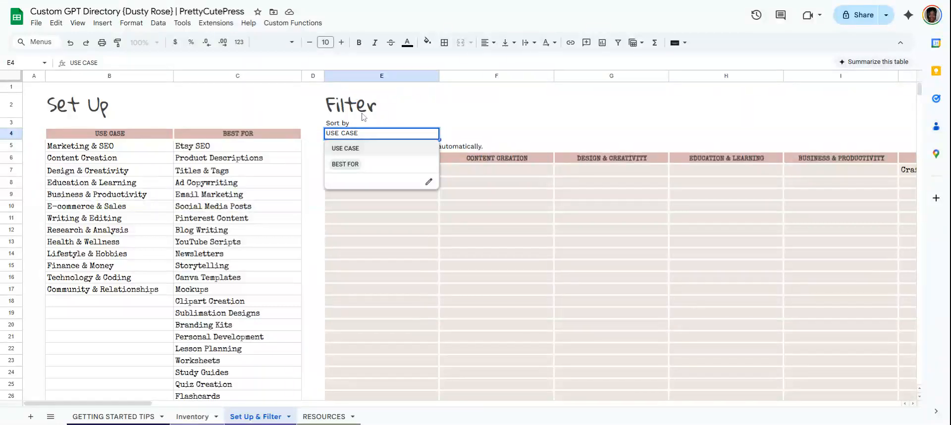
click(345, 149)
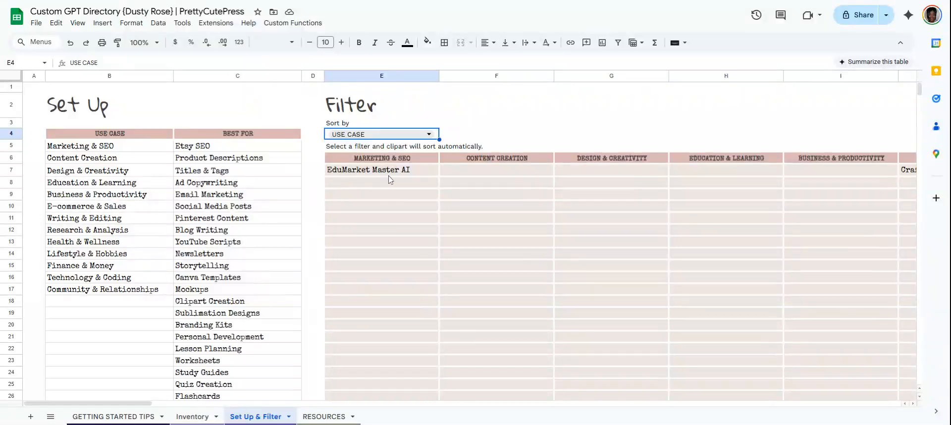
click(429, 135)
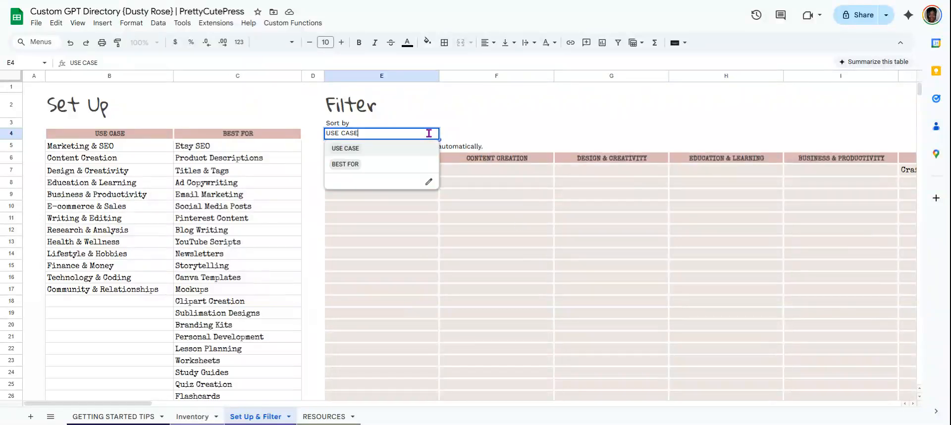
click(354, 167)
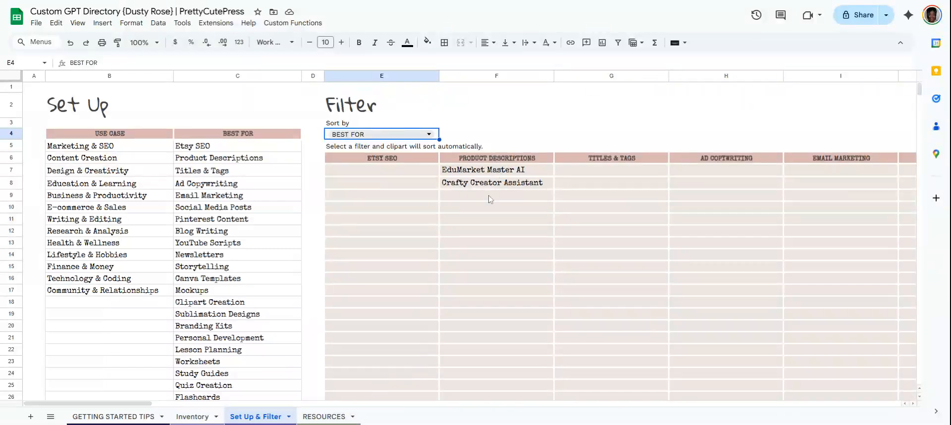
Scroll through the full Best For category list on the Set Up sheet.
click(98, 419)
scroll(267, 182, down, 7)
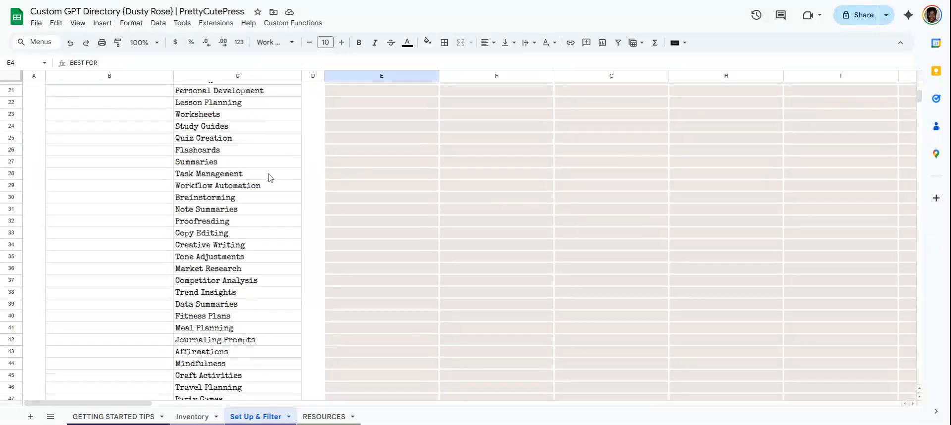
scroll(269, 193, up, 7)
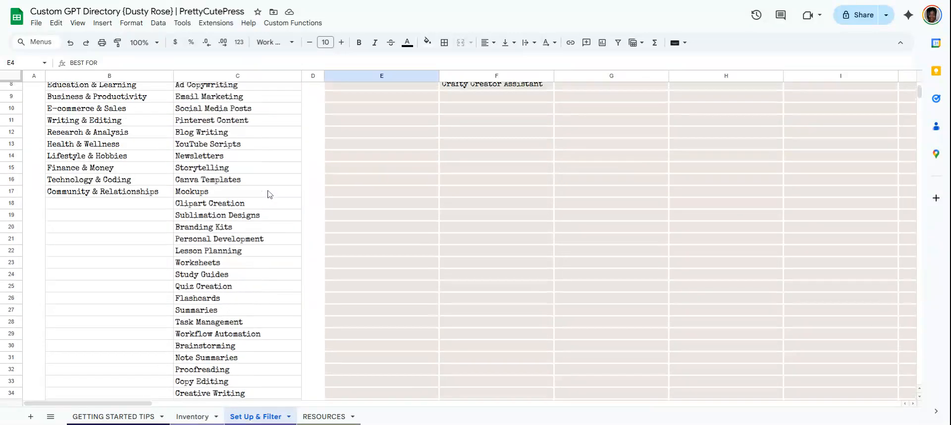
scroll(270, 196, down, 9)
scroll(268, 197, up, 9)
scroll(268, 195, down, 3)
scroll(256, 193, down, 9)
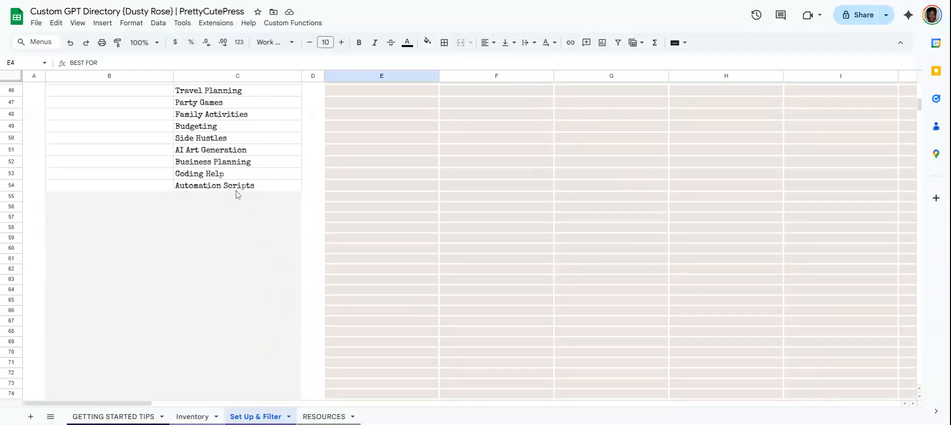
scroll(242, 212, up, 7)
scroll(244, 218, down, 8)
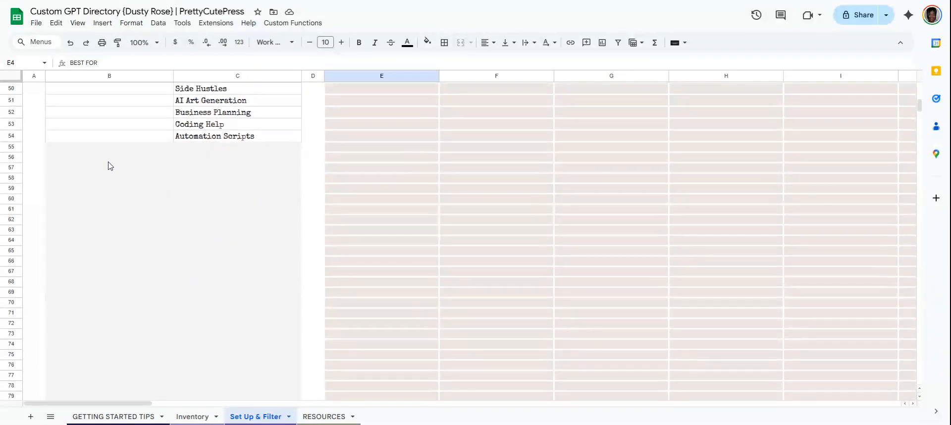
click(73, 157)
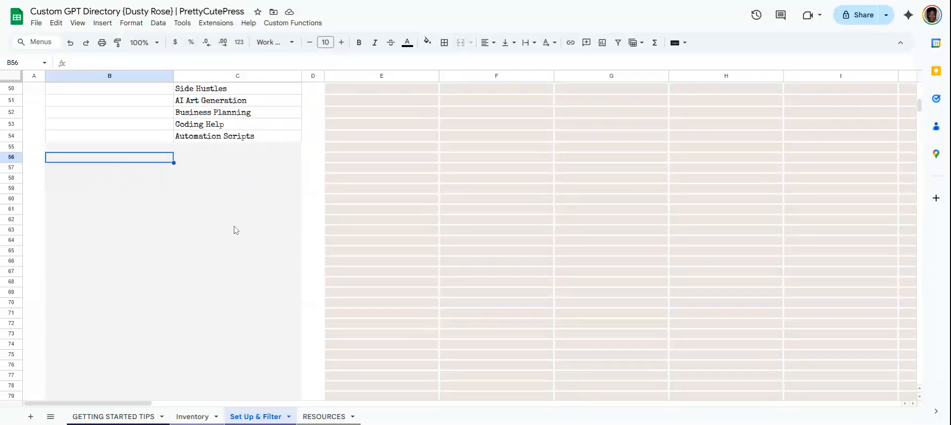
scroll(235, 233, up, 15)
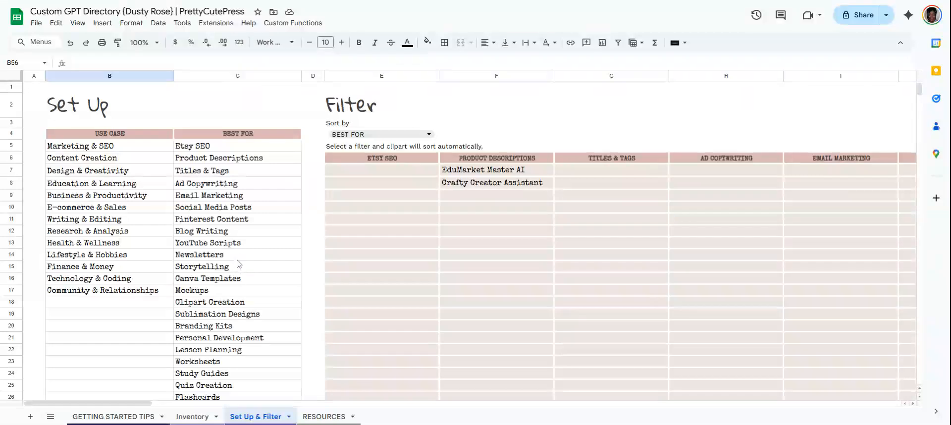
Switch to the Inventory sheet and browse down through its numbered GPT rows, then return to the top.
click(193, 419)
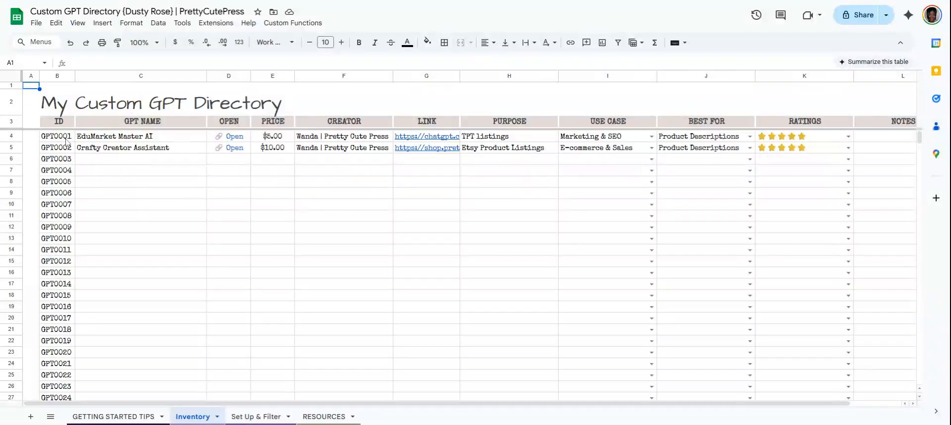
scroll(66, 142, down, 20)
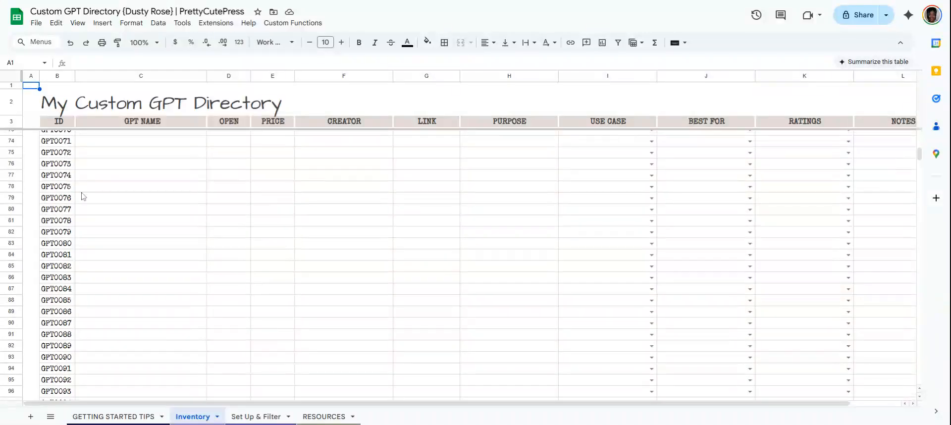
scroll(101, 280, down, 20)
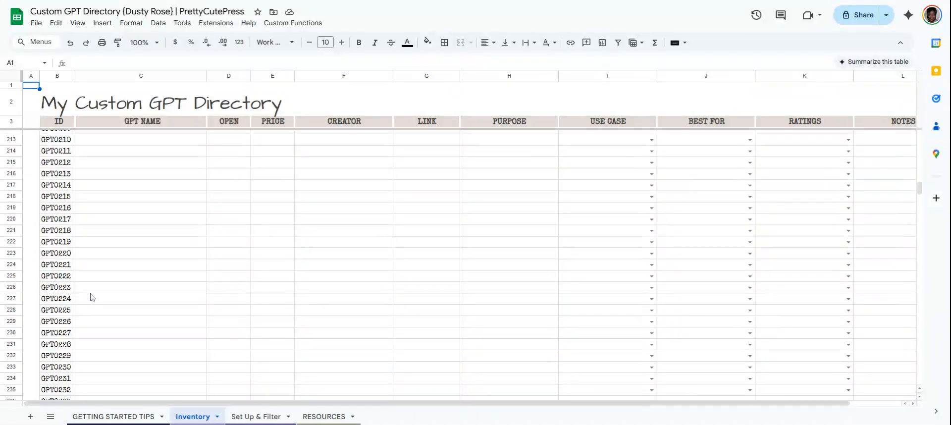
scroll(84, 300, down, 20)
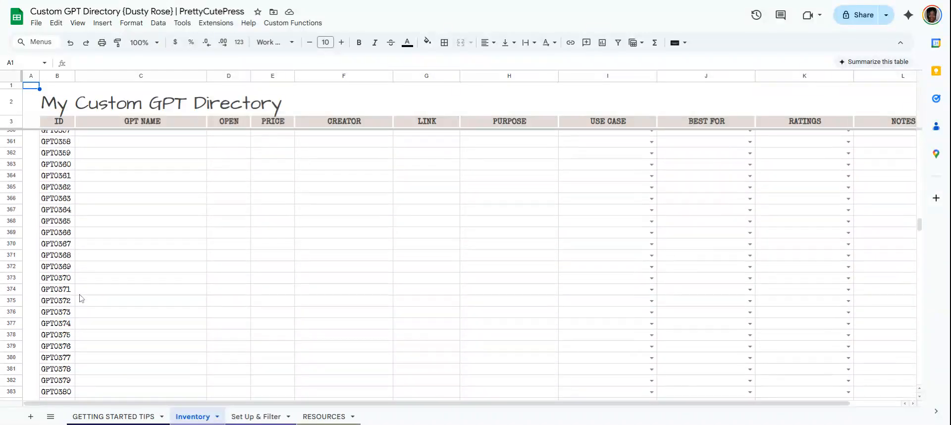
scroll(82, 302, down, 2)
drag(919, 230, 938, 420)
drag(941, 375, 935, 136)
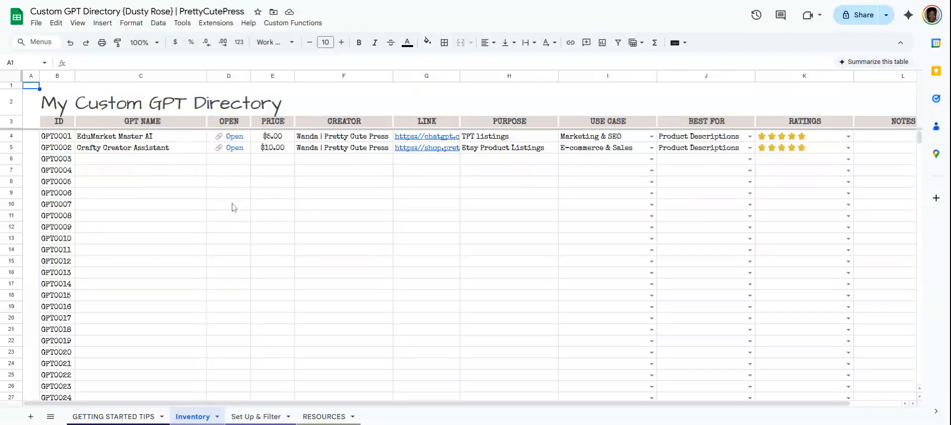
Examine the Inventory column headers and the two existing GPT entries' name, price, creator and purpose.
click(242, 123)
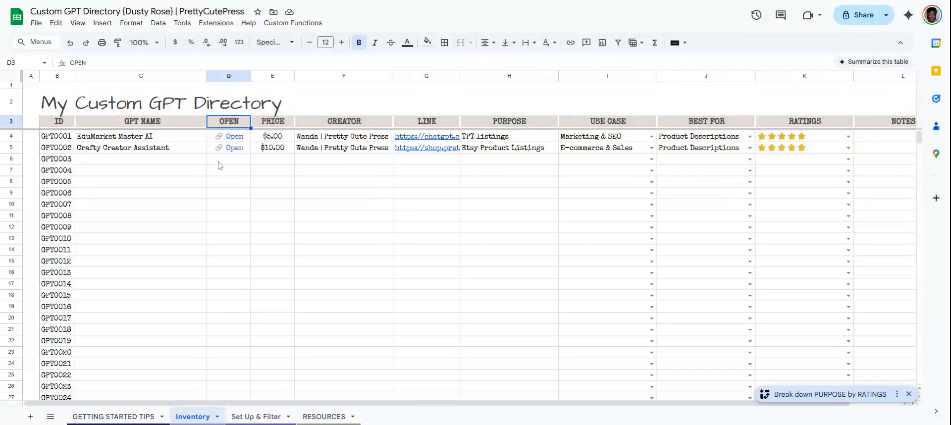
click(109, 140)
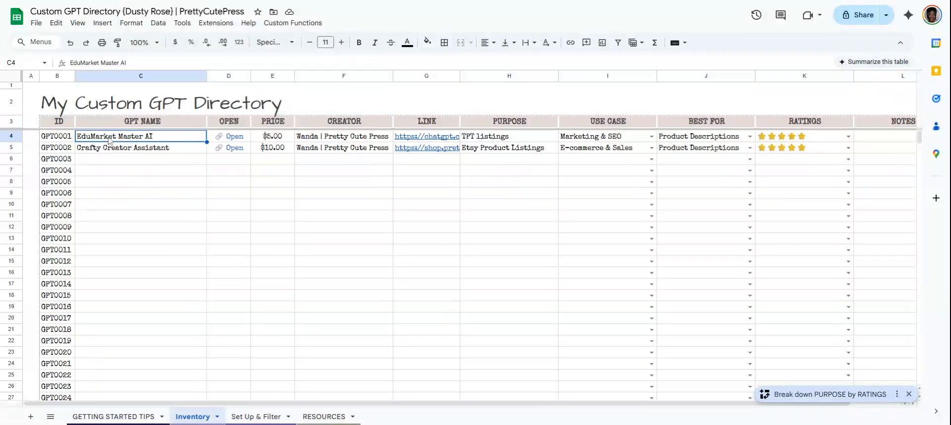
mouse_move(418, 141)
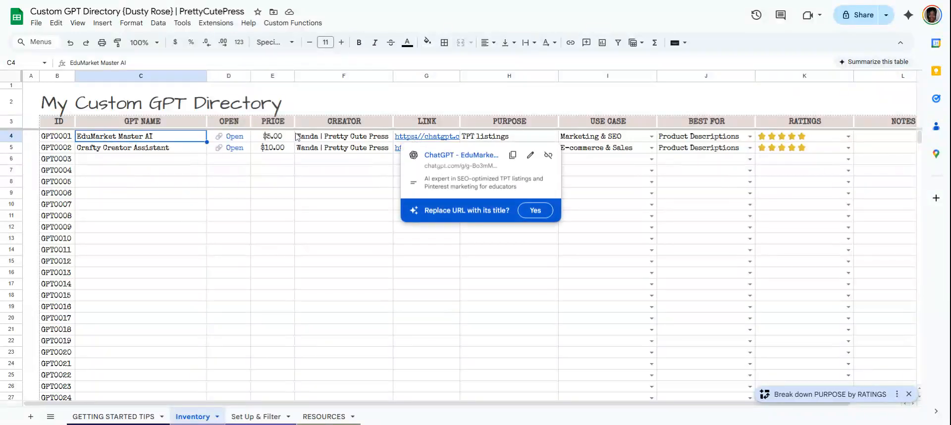
click(268, 125)
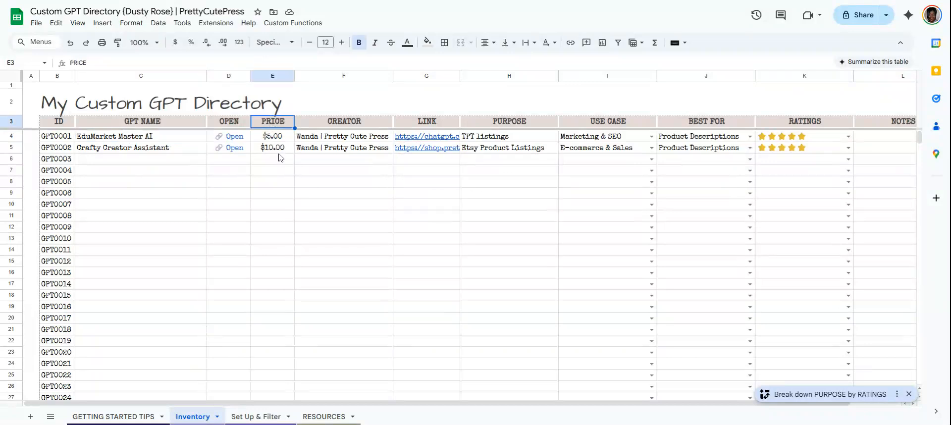
click(359, 126)
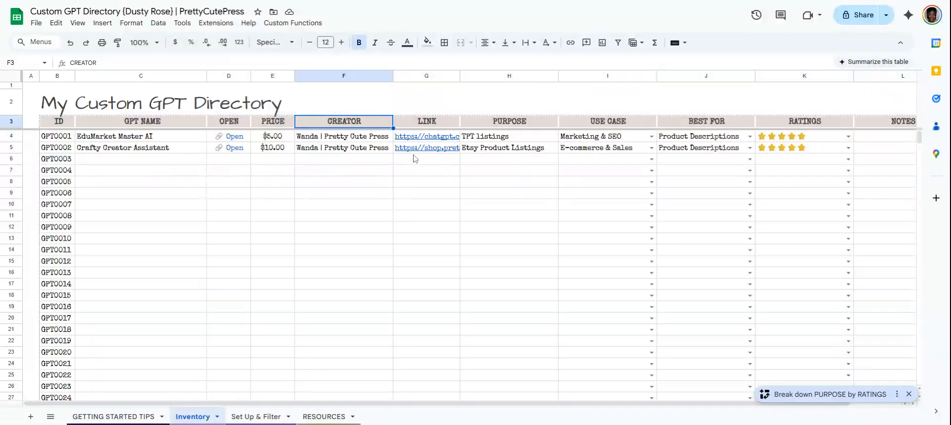
click(528, 123)
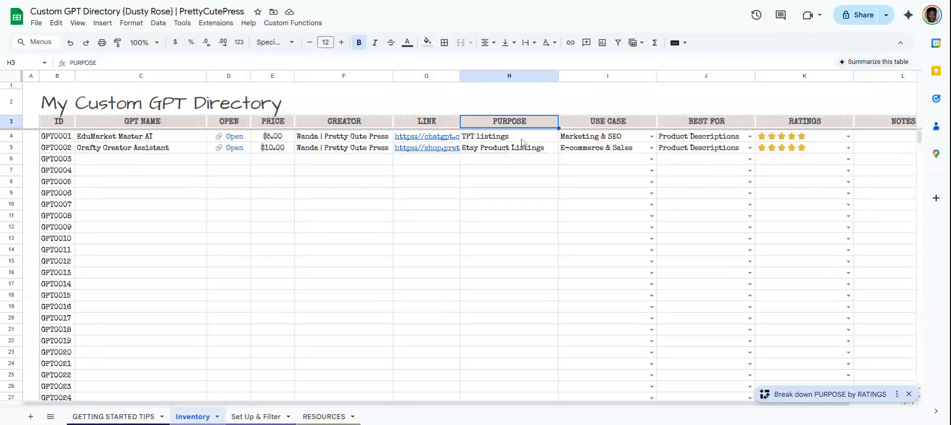
click(482, 141)
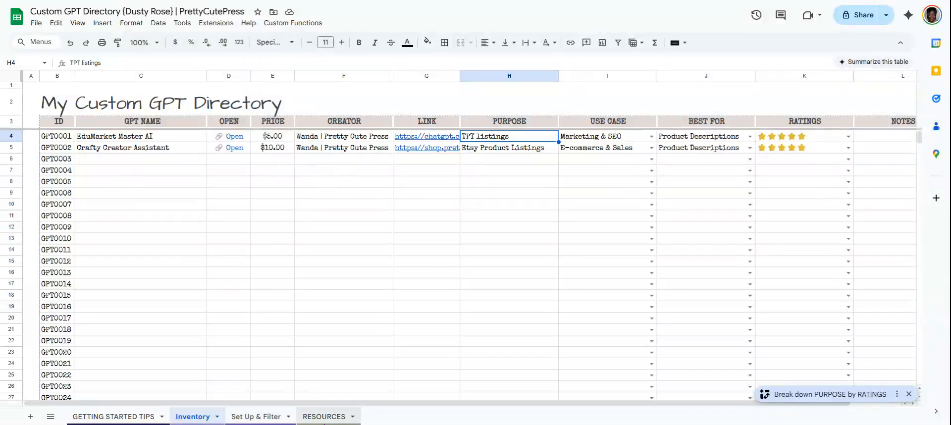
click(252, 417)
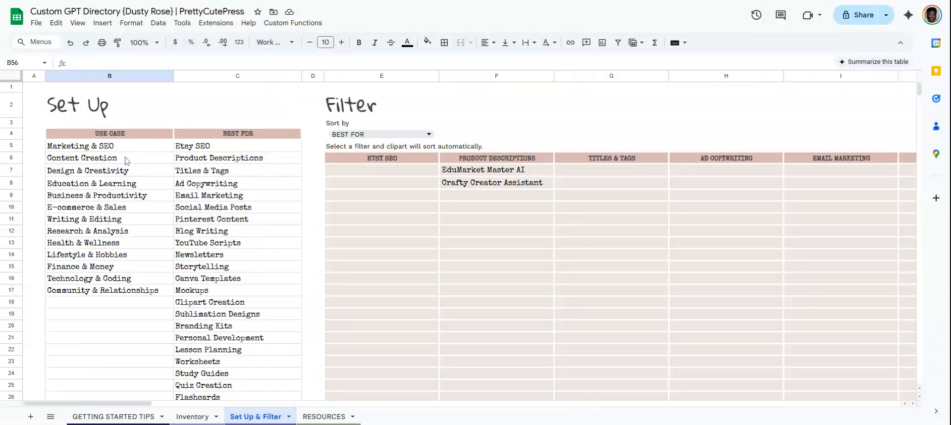
click(188, 417)
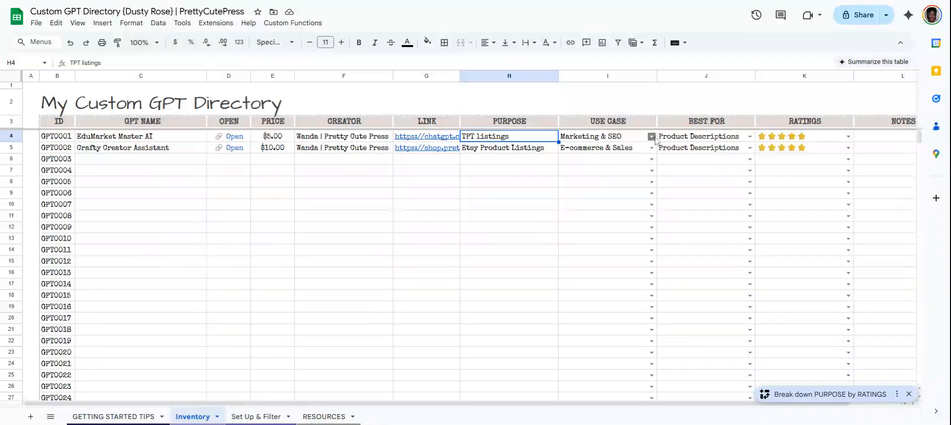
Open and review the Use Case and Best For dropdown options for the first GPT entry without changing them.
click(652, 137)
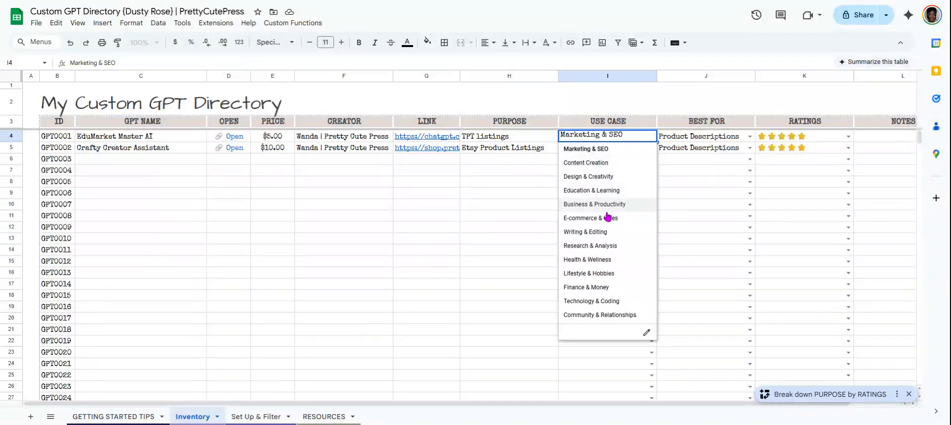
click(526, 173)
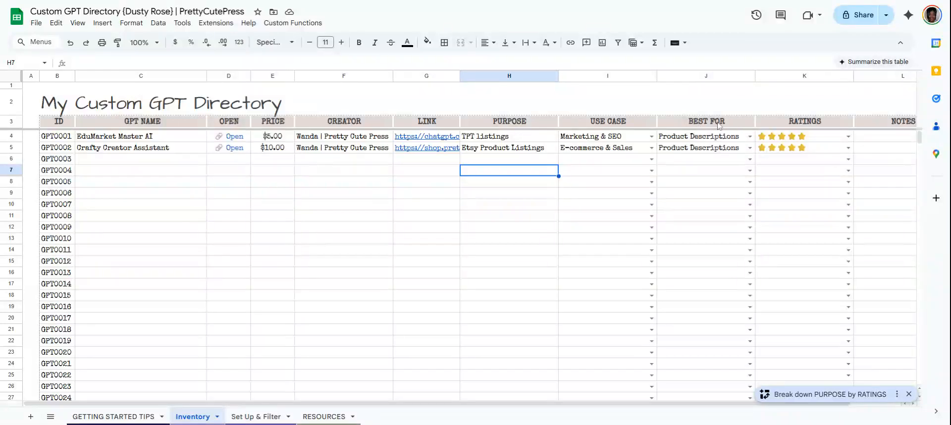
click(721, 126)
click(749, 138)
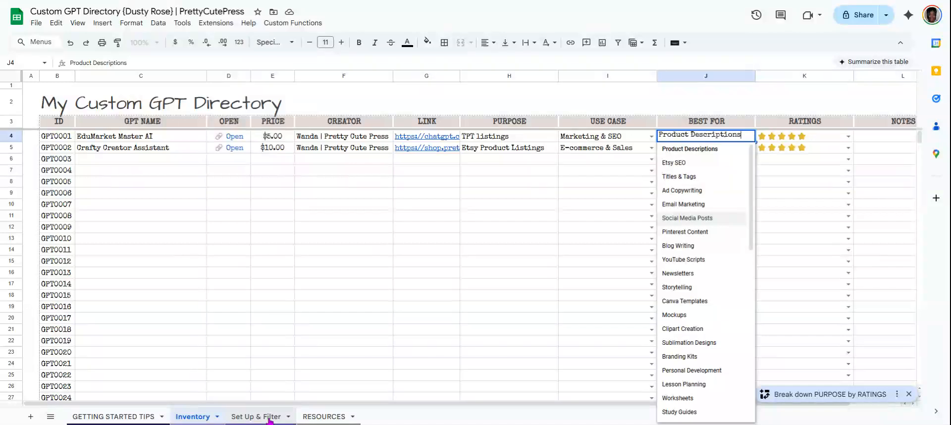
scroll(703, 305, down, 5)
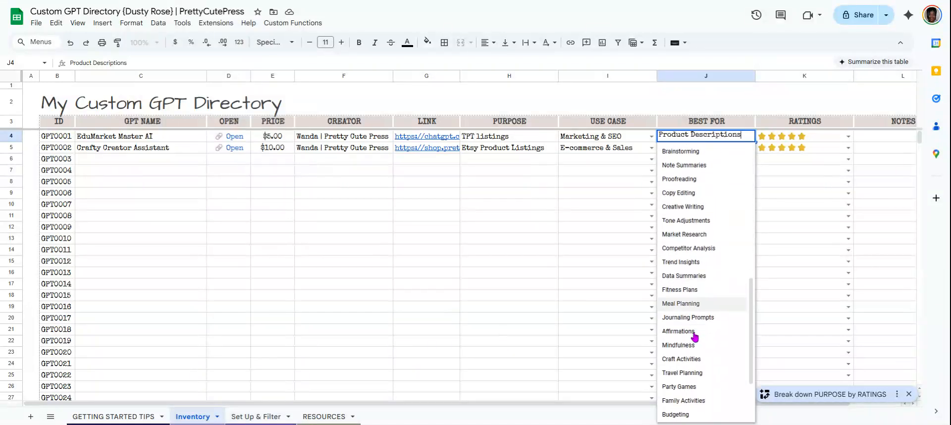
scroll(702, 306, up, 5)
click(593, 196)
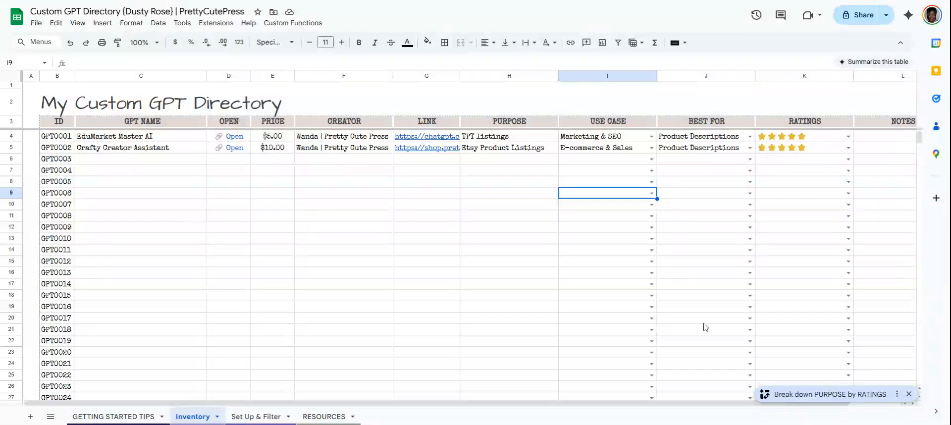
Open and review the Ratings dropdown options for the first GPT entry without changing them.
scroll(718, 414, right, 2)
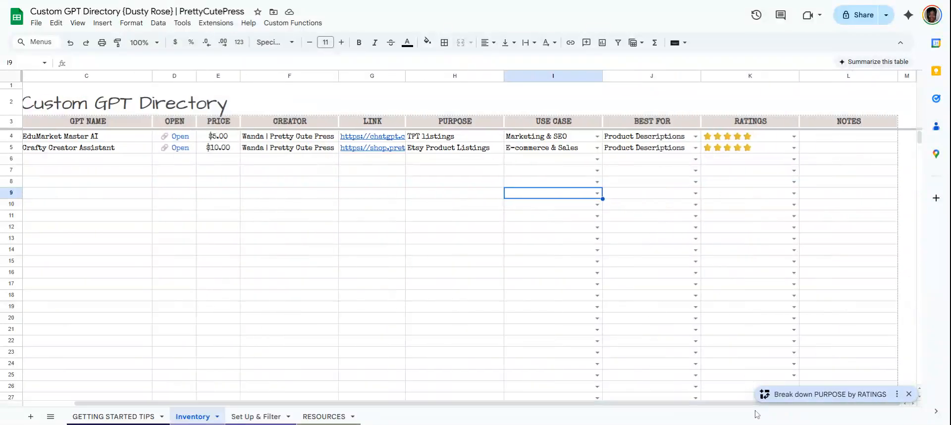
click(793, 137)
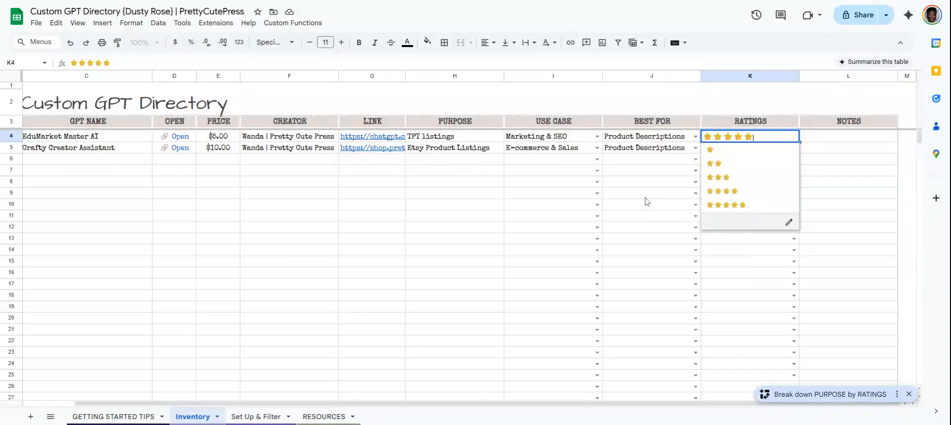
click(823, 141)
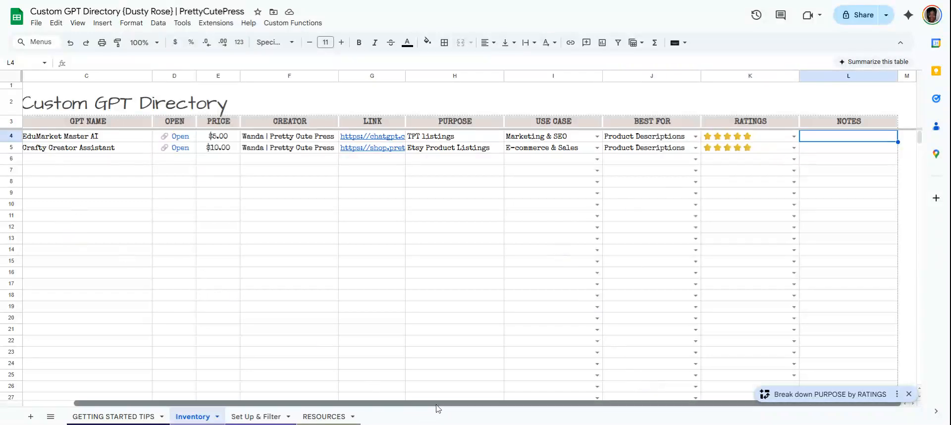
Enter GPT Name as the name of the GPT0003 row.
drag(436, 404, 210, 387)
click(110, 159)
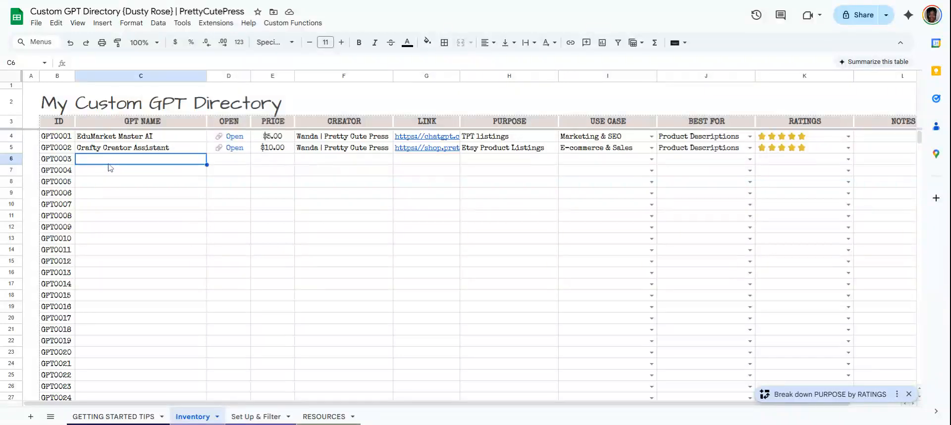
text(GPT)
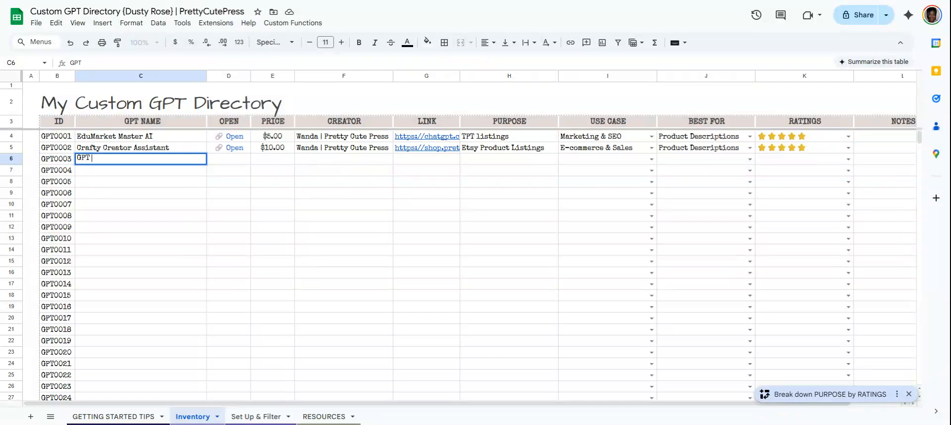
text( Name)
key(Tab)
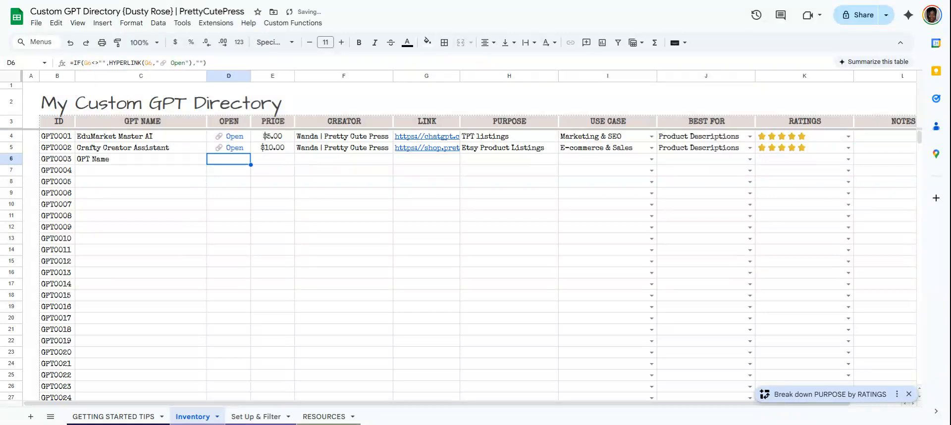
Set the GPT0003 row's price to 0.00 and its creator to Etsy.
key(Tab)
text(0.00)
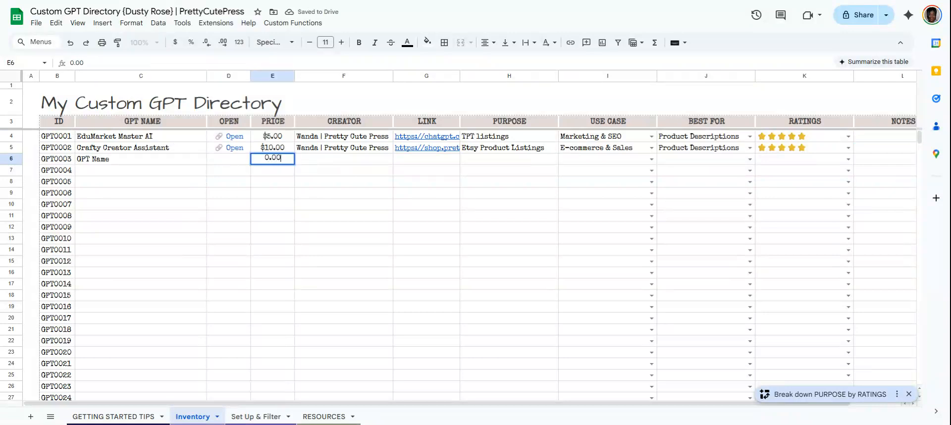
key(Tab)
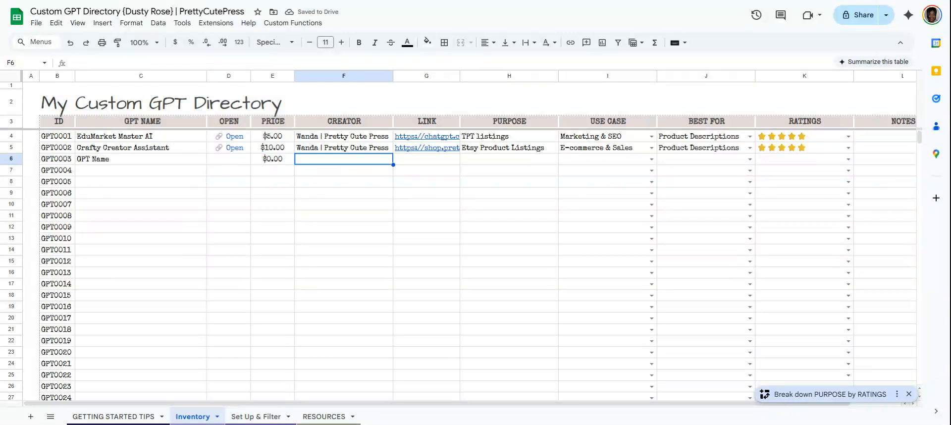
double_click(310, 159)
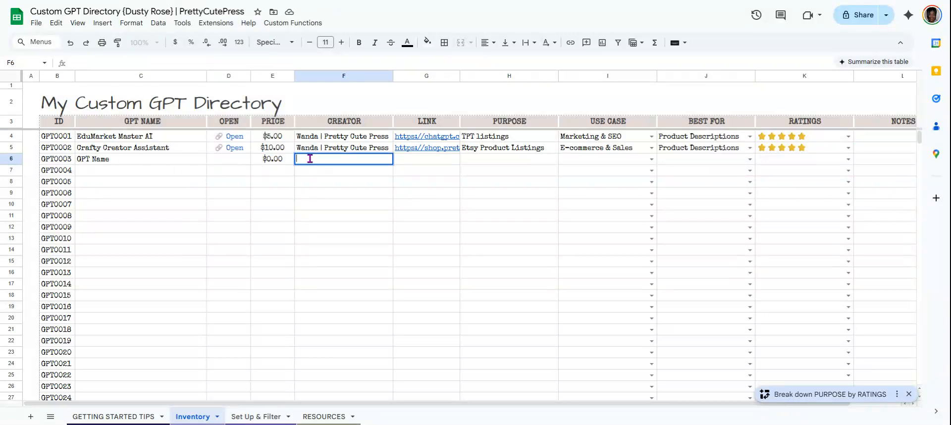
key(Tab)
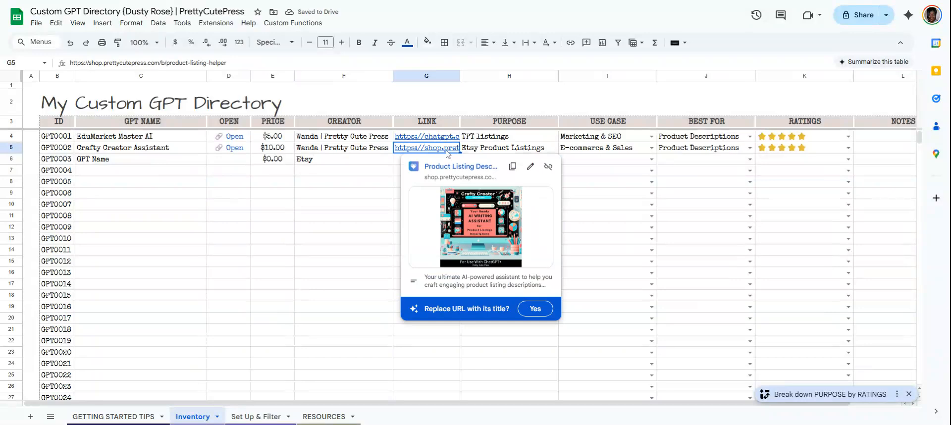
Copy the GPT0002 link down into the GPT0003 row's Link cell.
click(456, 151)
drag(460, 153, 460, 162)
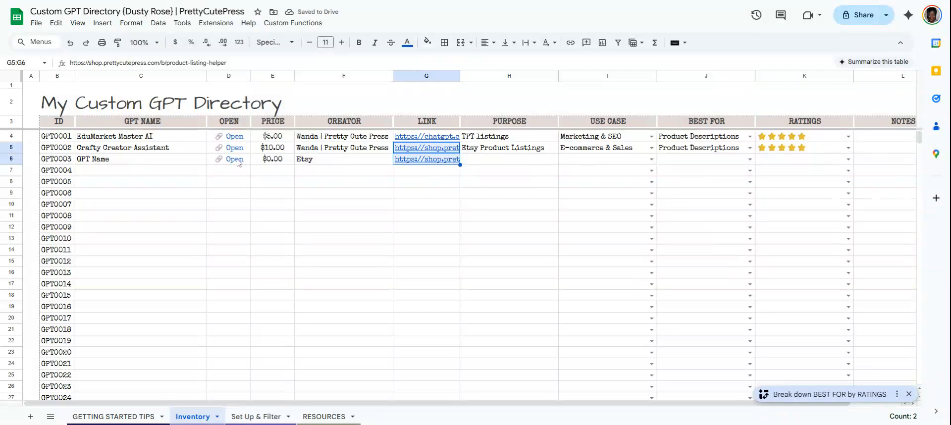
mouse_move(216, 162)
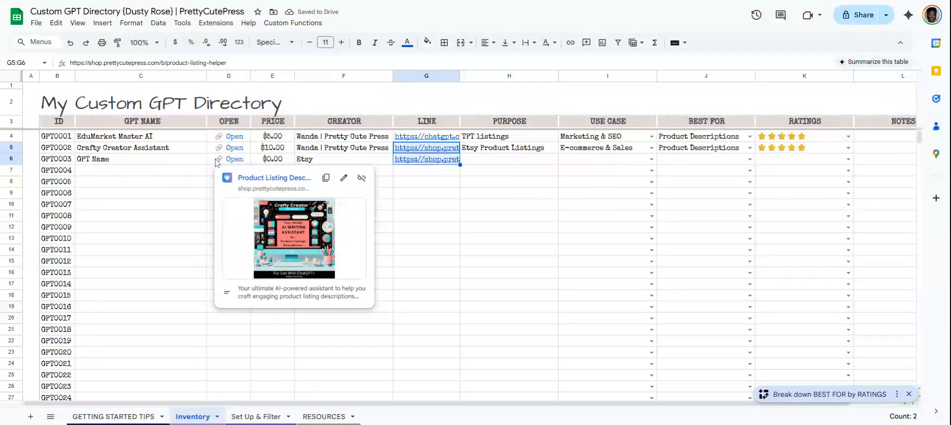
click(166, 207)
Inspect the Open column's hyperlink formula for the first GPT entry.
click(240, 139)
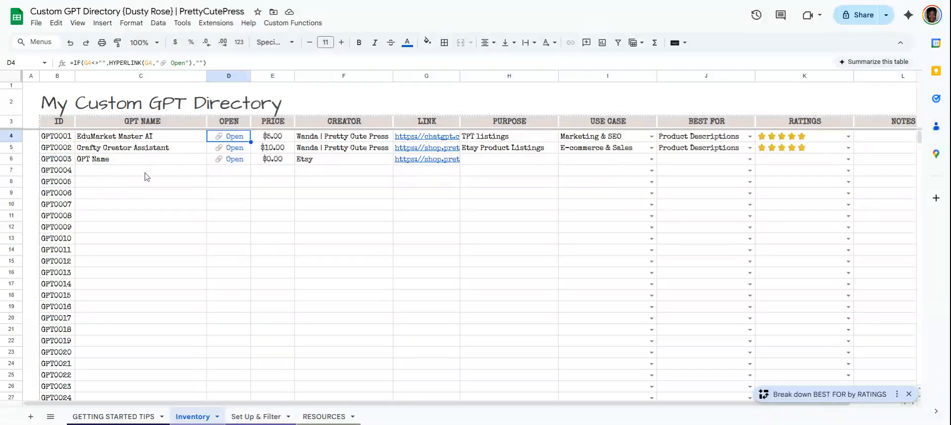
scroll(149, 188, down, 10)
scroll(151, 199, up, 9)
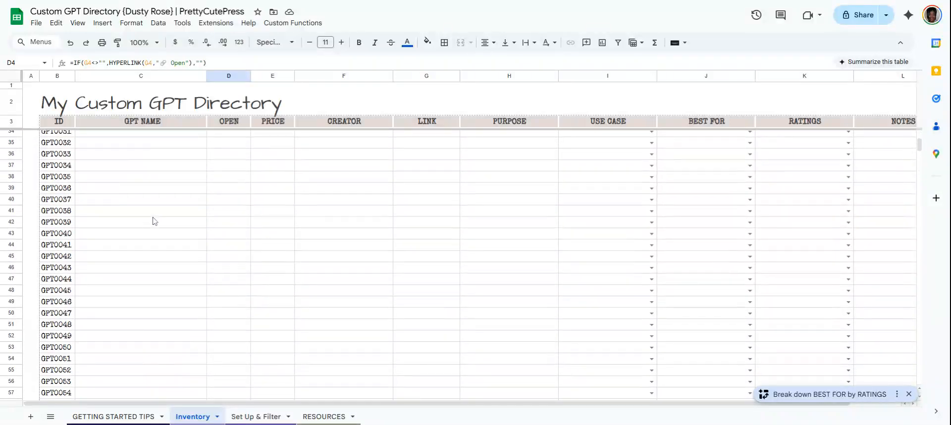
scroll(153, 218, up, 2)
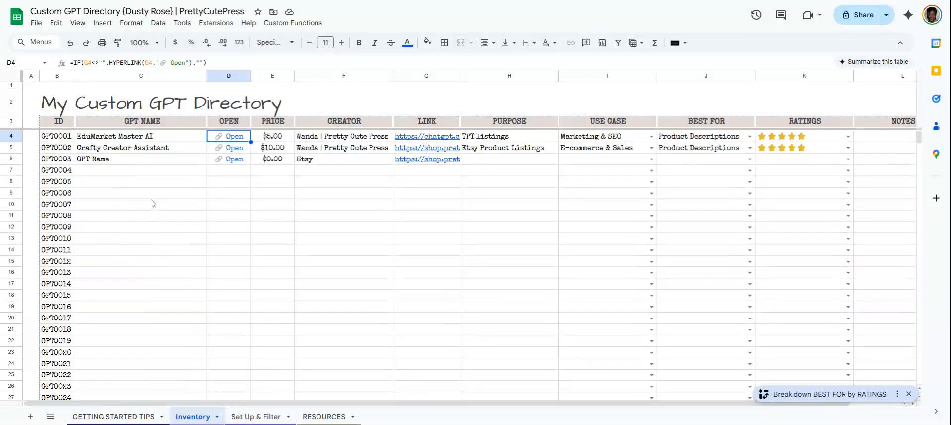
Switch to the Set Up & Filter sheet and set the Filter's Sort by option to USE CASE.
click(319, 419)
click(269, 418)
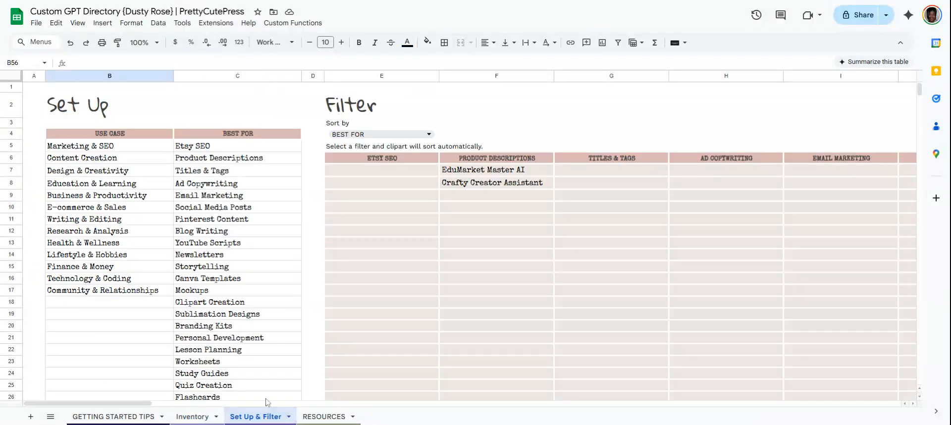
click(430, 135)
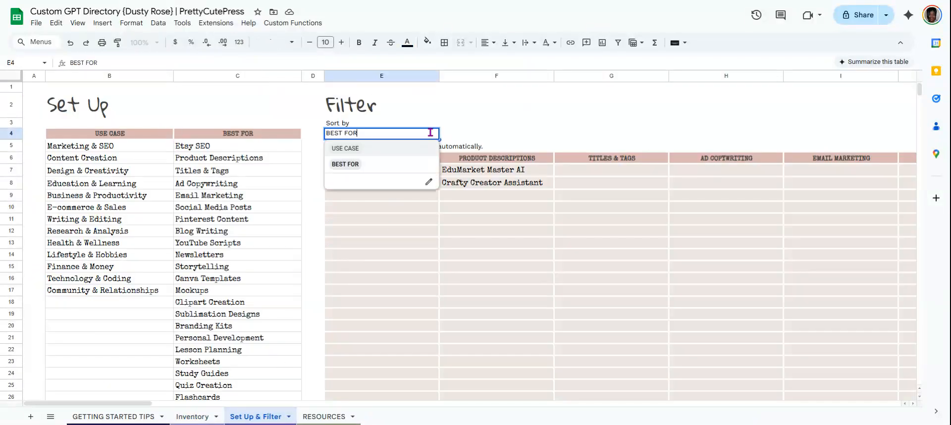
click(349, 148)
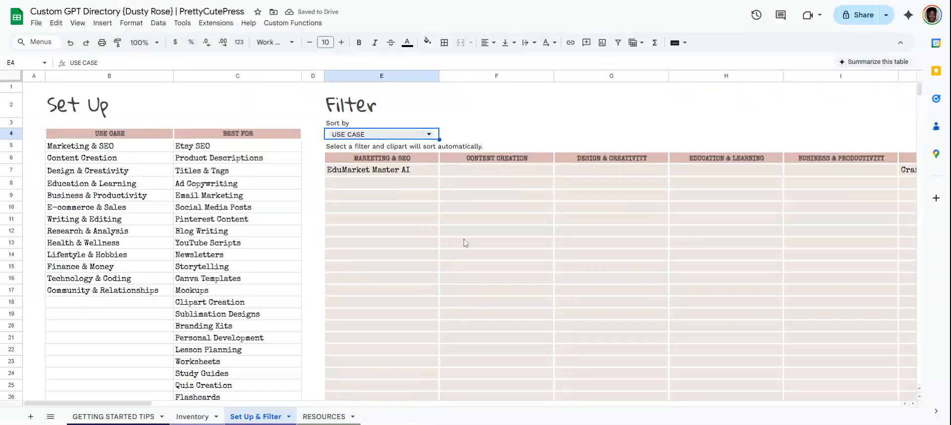
Scroll across the Filter's Use Case category columns on the Set Up & Filter sheet.
scroll(458, 241, down, 2)
scroll(461, 250, up, 2)
drag(147, 404, 281, 417)
scroll(388, 420, right, 2)
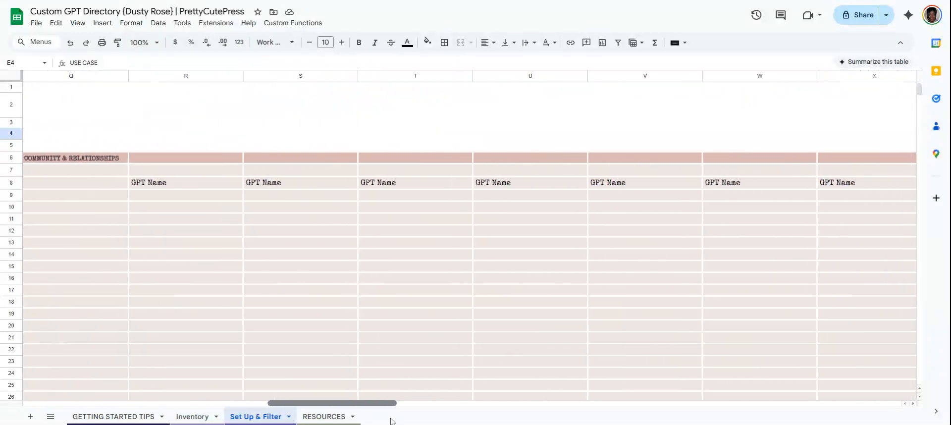
scroll(391, 420, left, 5)
drag(350, 403, 140, 397)
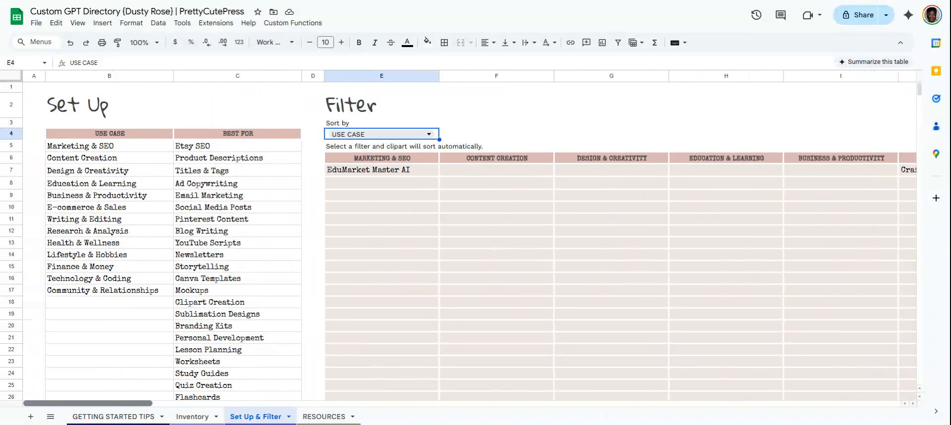
scroll(186, 396, right, 5)
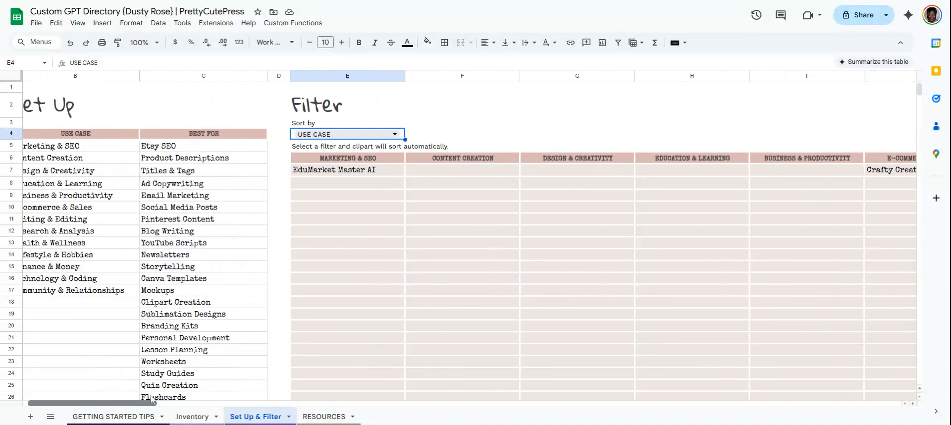
scroll(185, 397, left, 5)
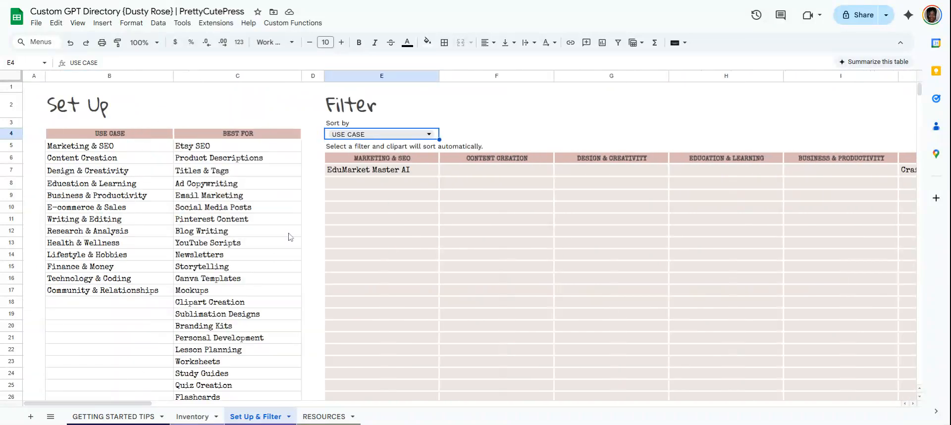
Switch to the Getting Started Tips sheet and read through its written instructions.
click(131, 416)
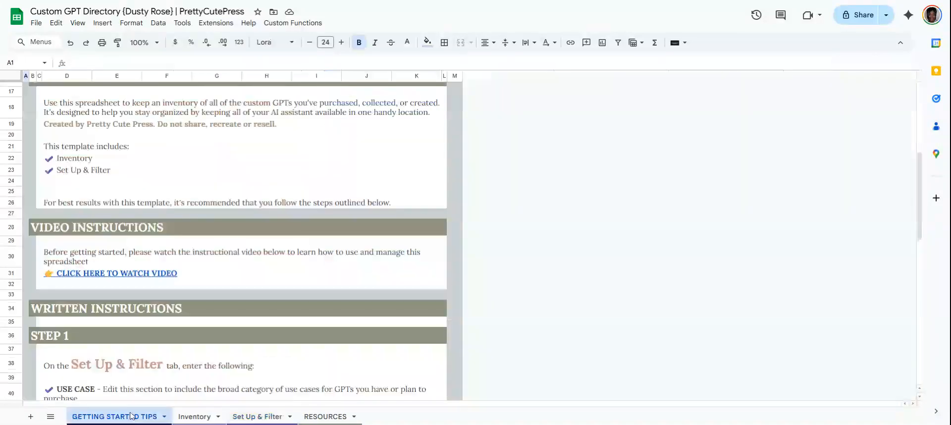
scroll(189, 246, up, 5)
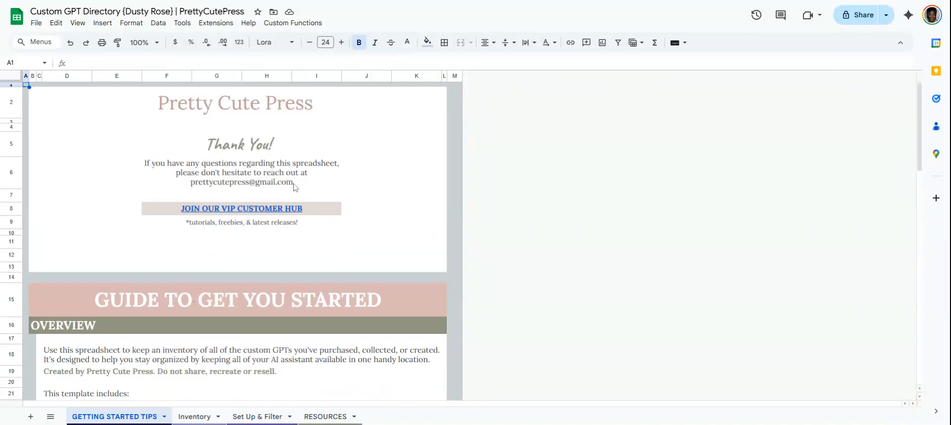
scroll(328, 200, down, 8)
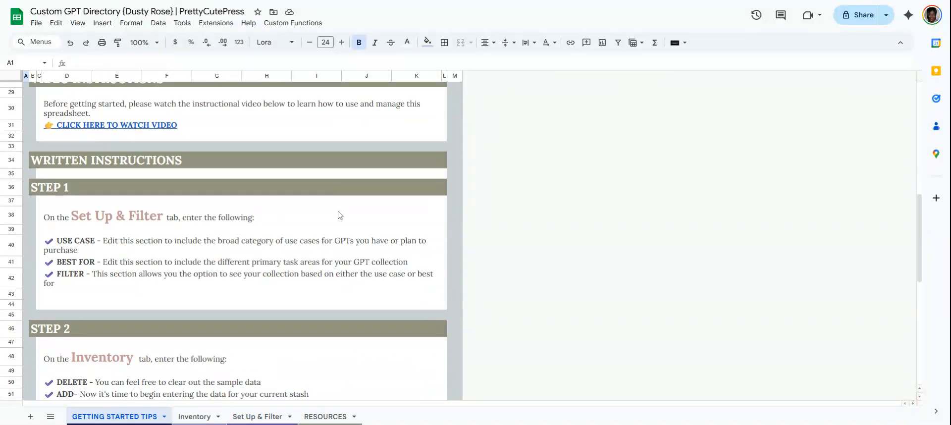
scroll(340, 216, down, 5)
scroll(338, 218, down, 3)
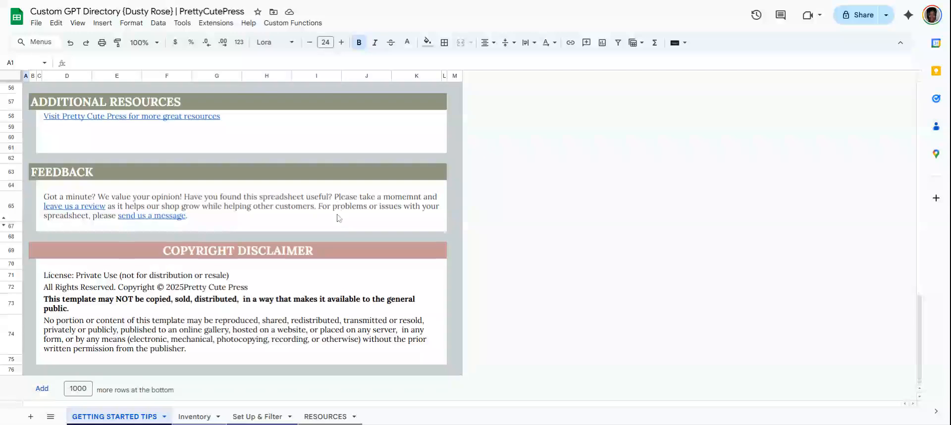
scroll(338, 218, up, 3)
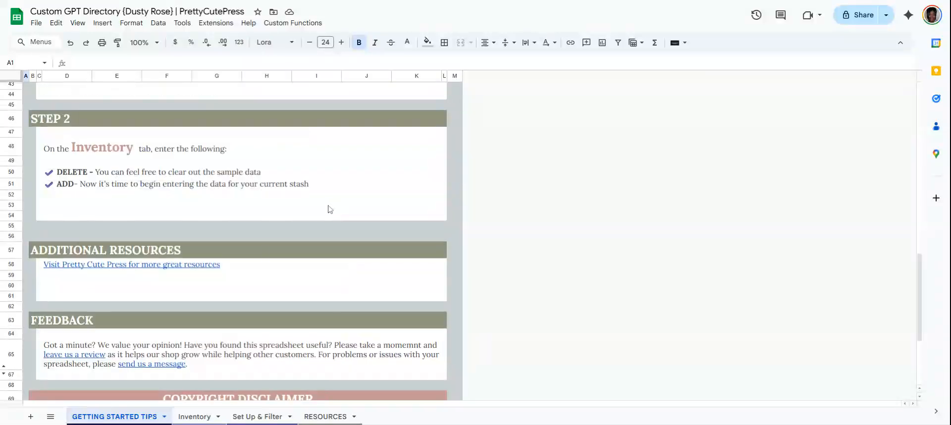